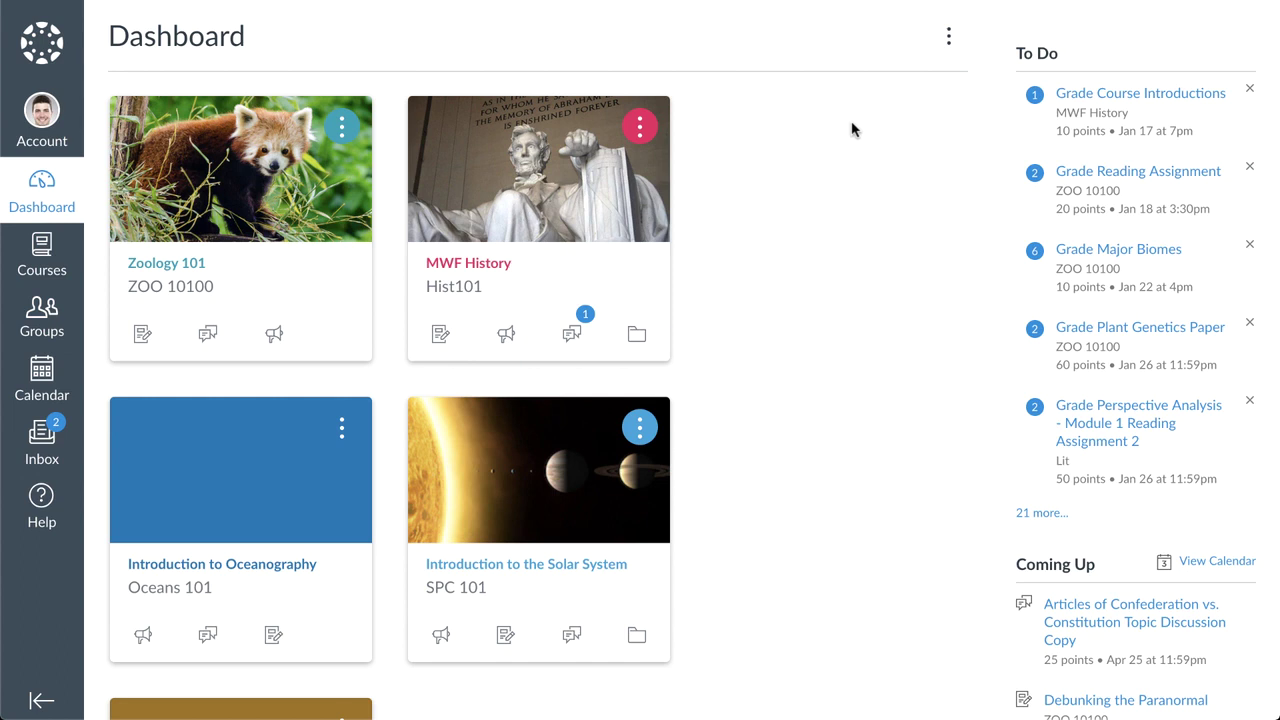
- Show and dismiss the Dashboard view options, then open the History 101 card's three-dot menu
click(949, 38)
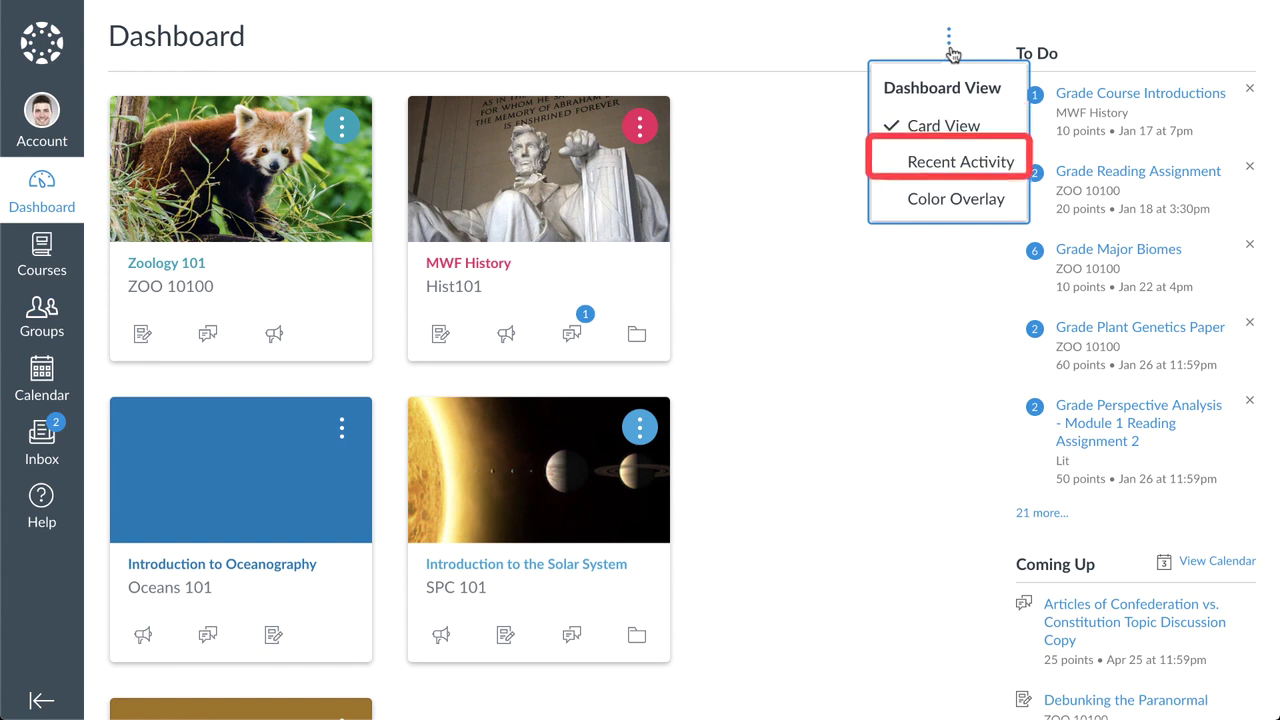
click(950, 48)
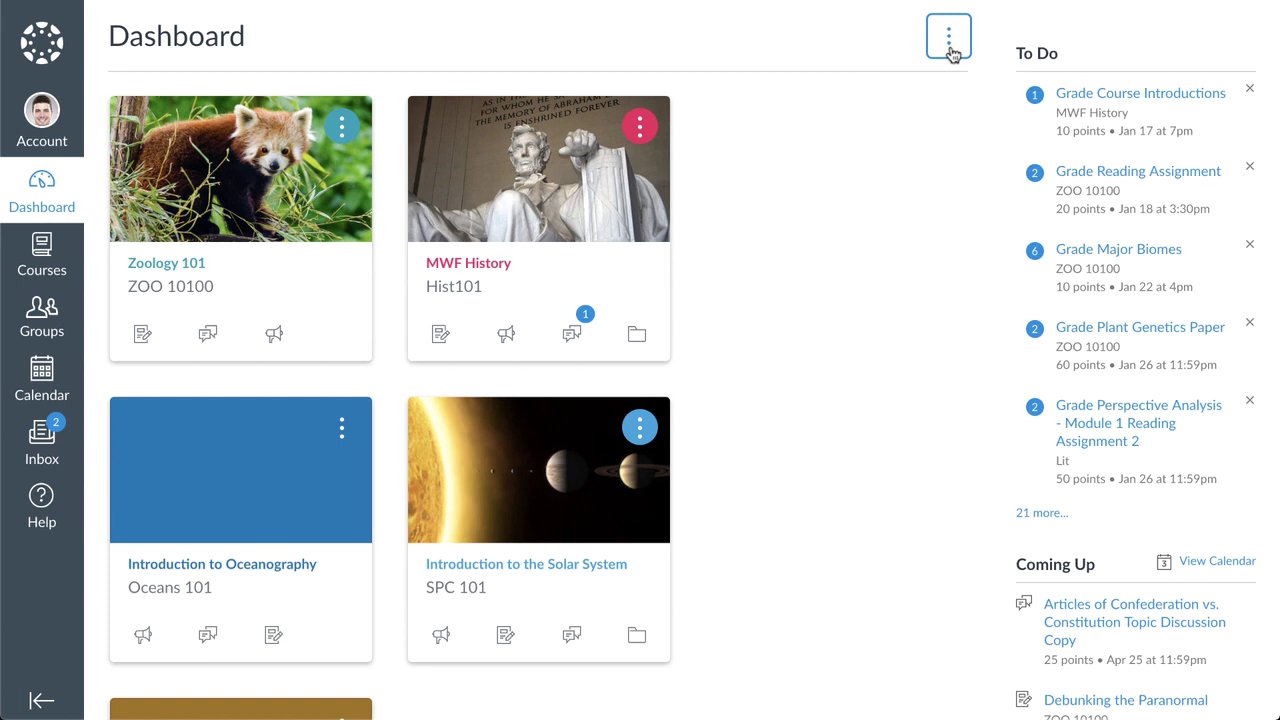
click(866, 145)
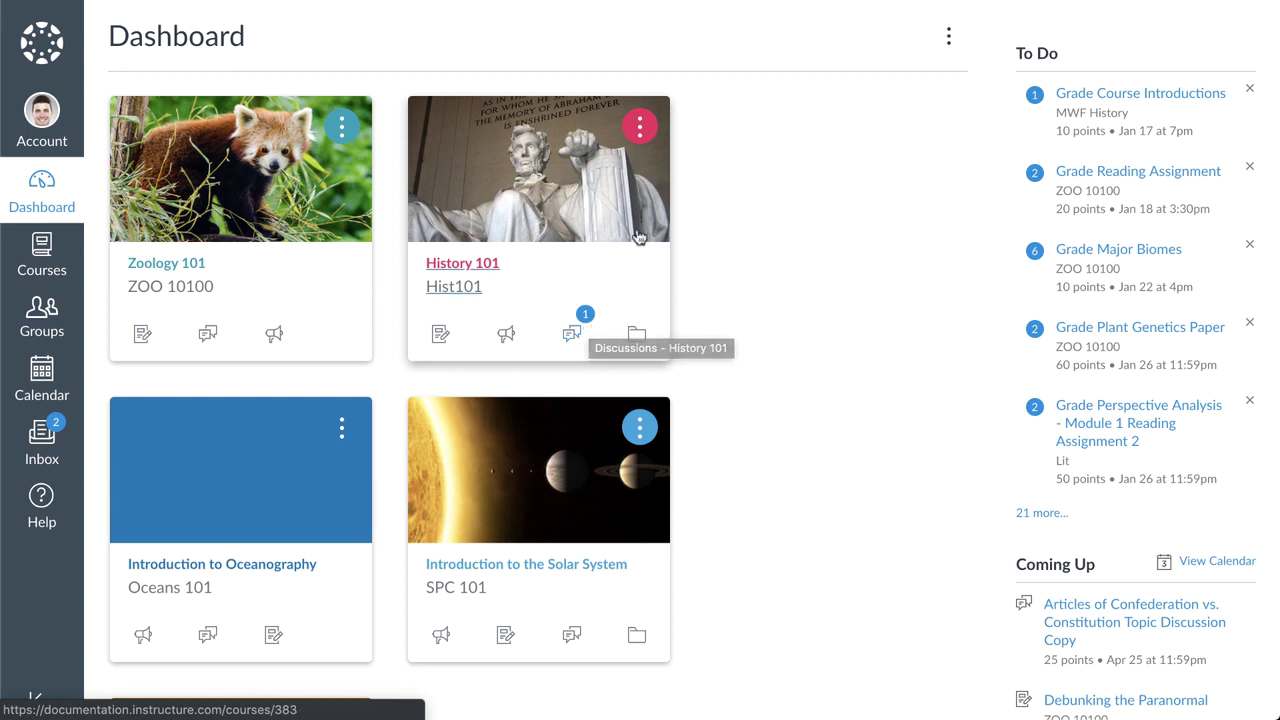
- Try nickname MWF History, purple and hex #ea1661 on History 101, view Move, then close unsaved
click(643, 138)
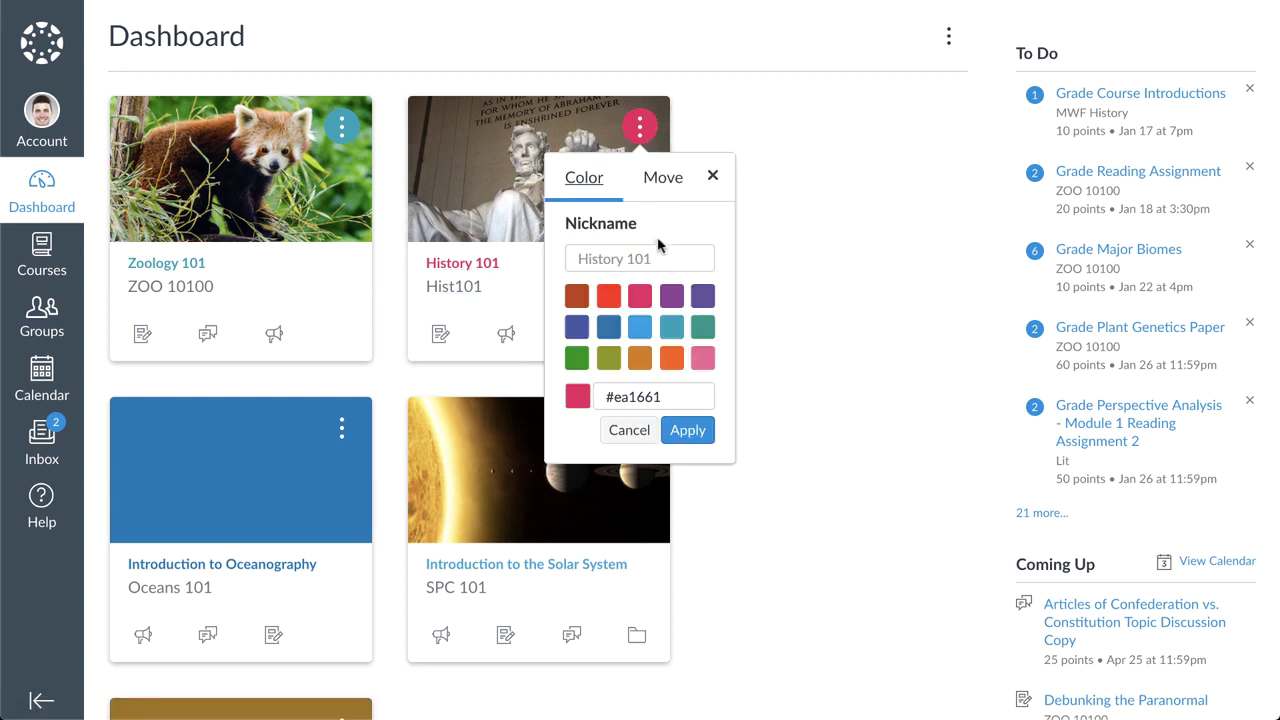
click(661, 256)
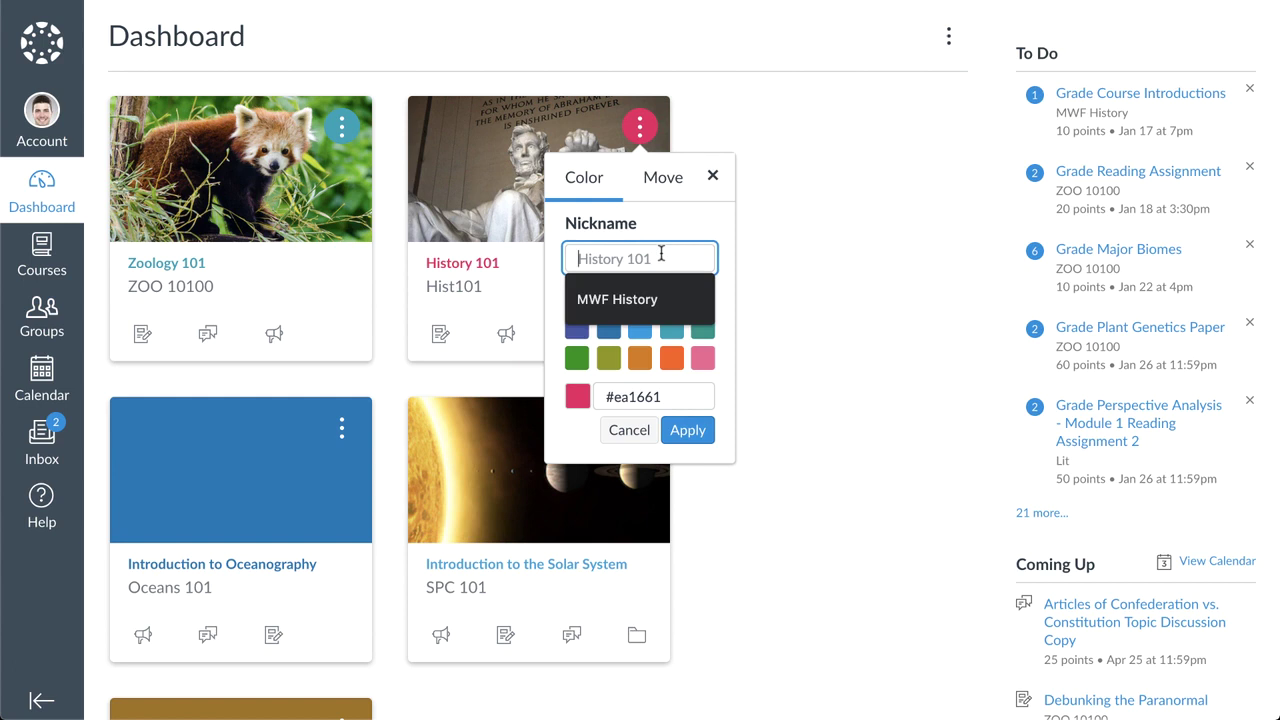
key(Down)
key(Return)
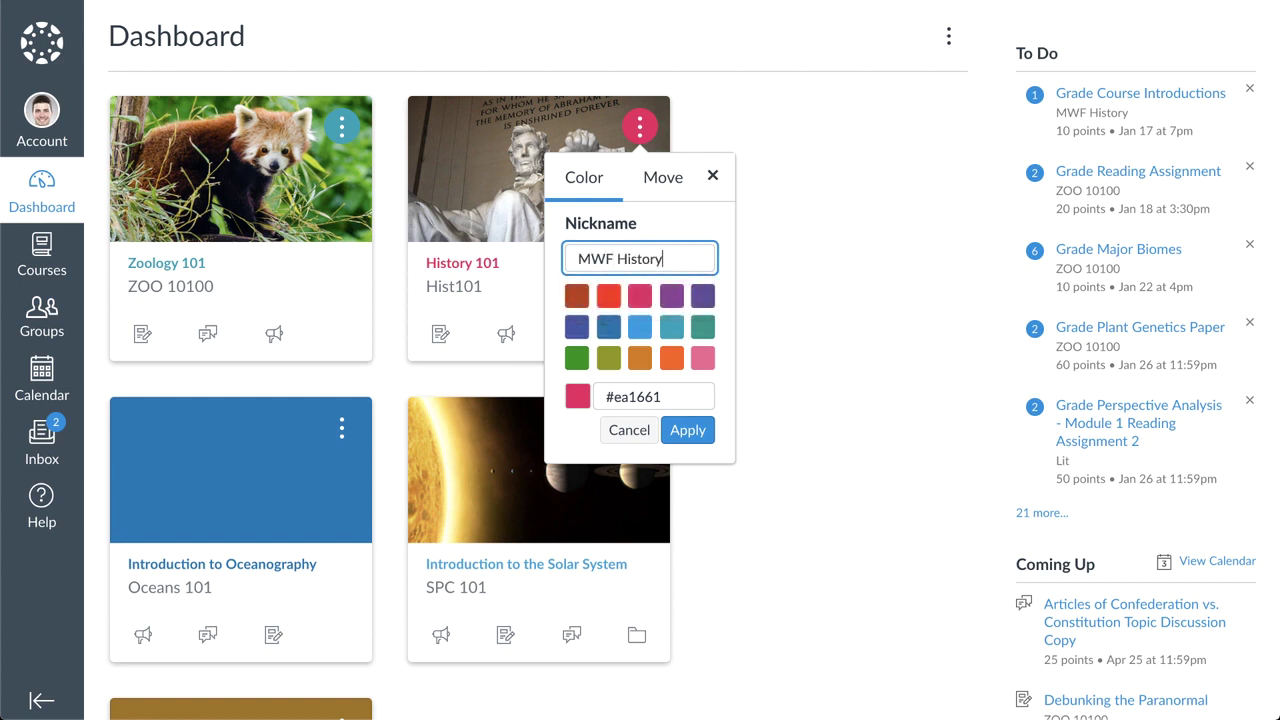
click(703, 296)
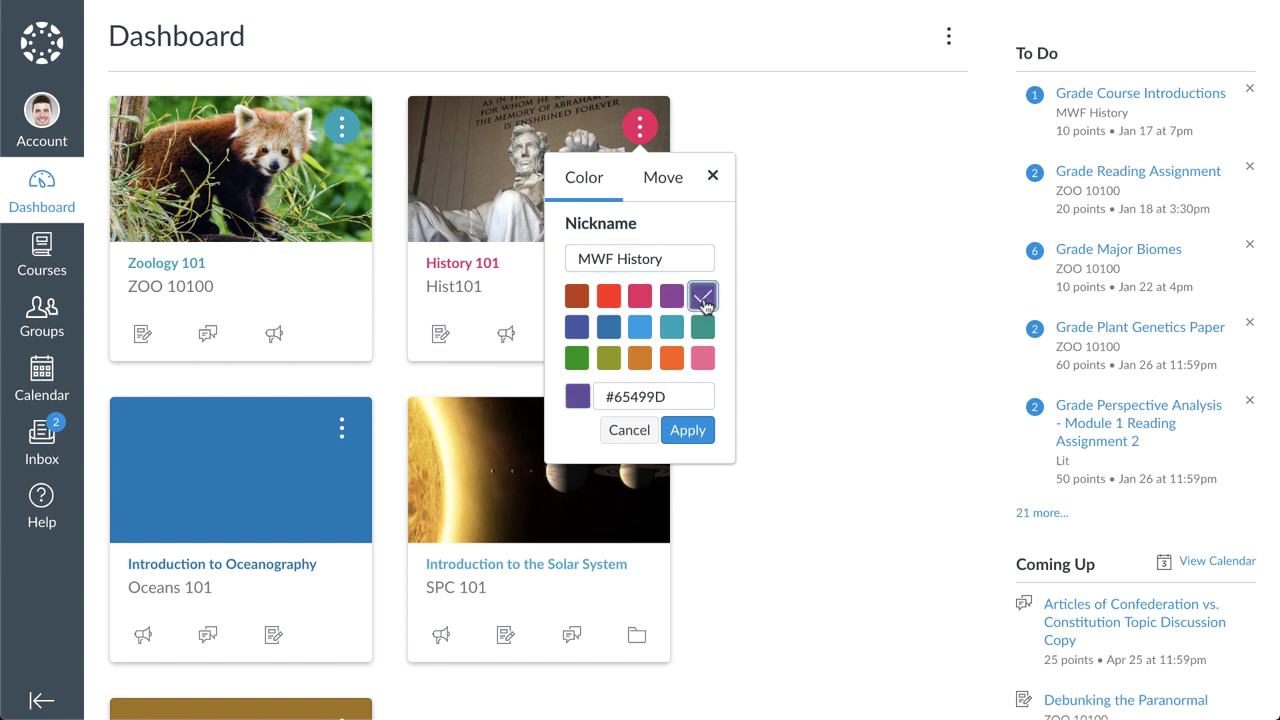
double_click(640, 397)
text(ea16)
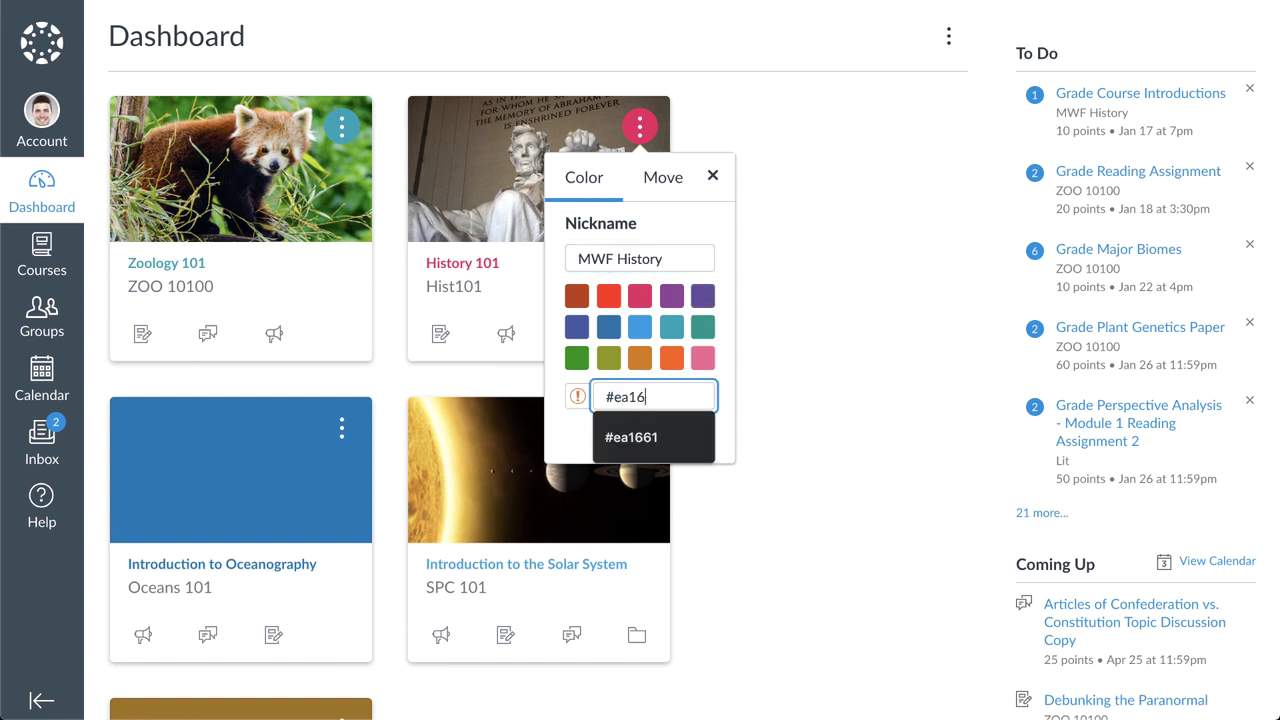
text(61)
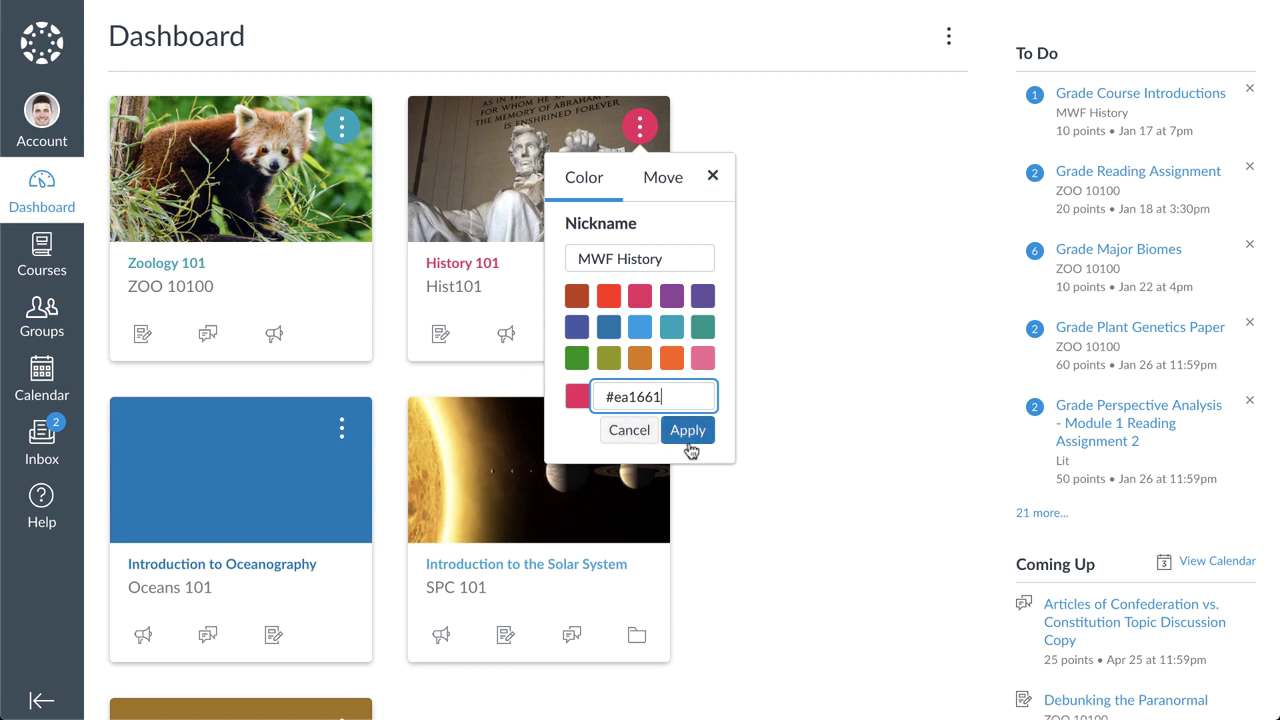
click(668, 202)
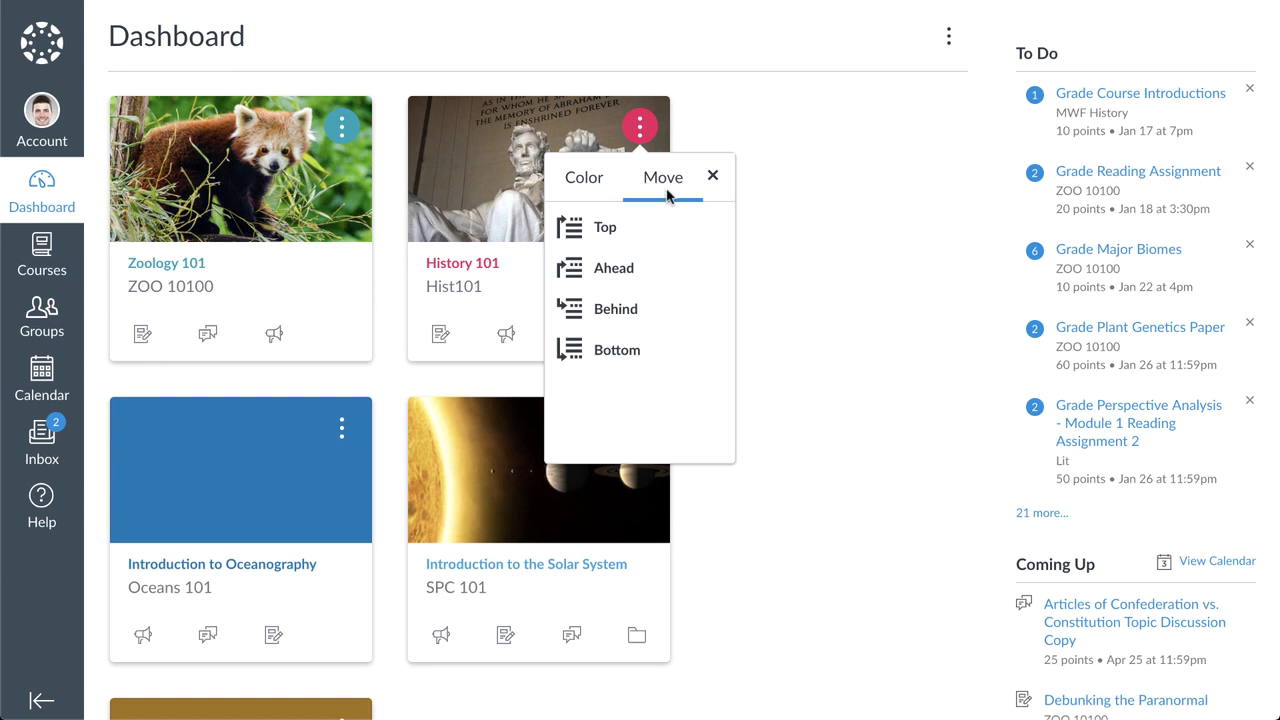
click(714, 180)
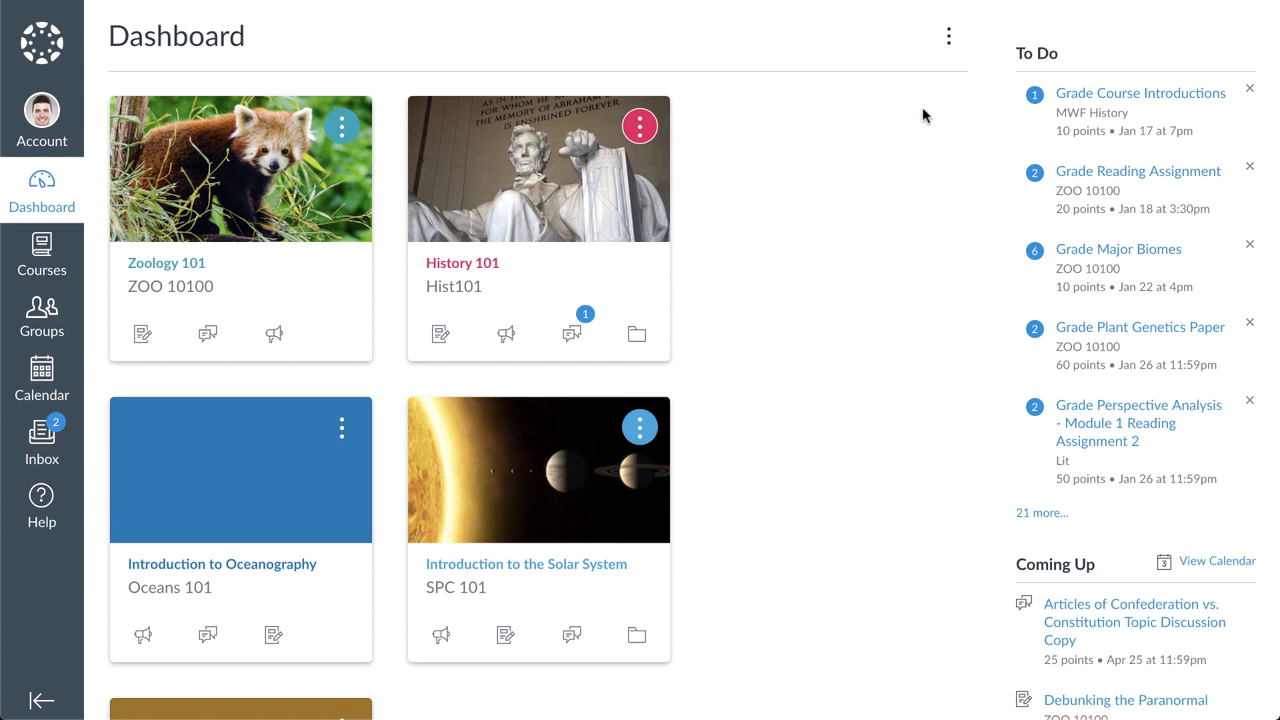
- Enable Color Overlay from the Dashboard options menu so course cards are tinted
click(952, 54)
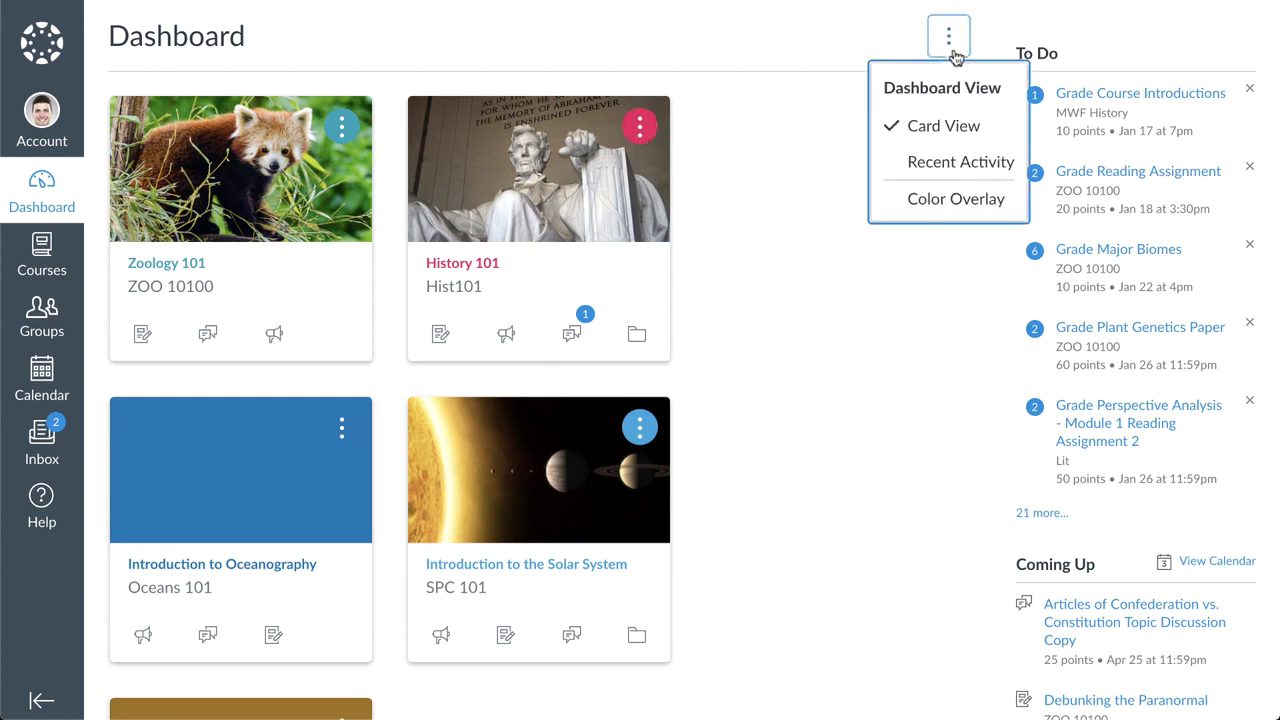
click(1010, 216)
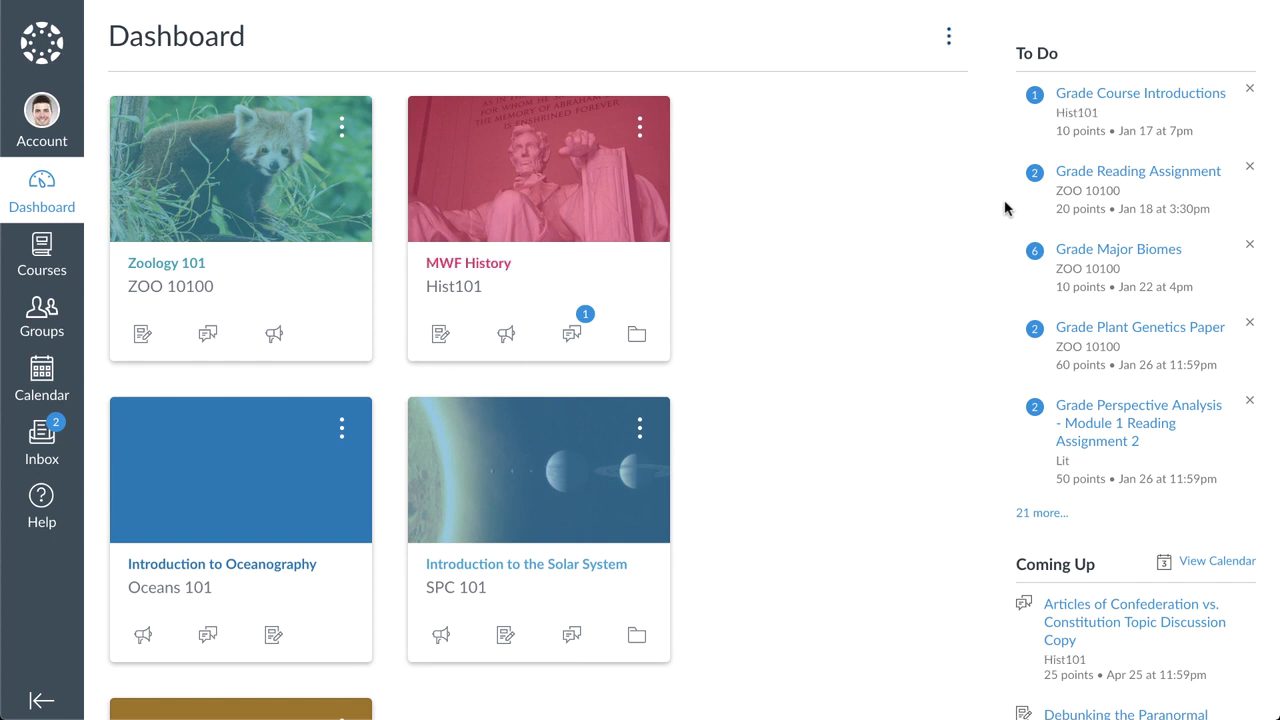
click(951, 42)
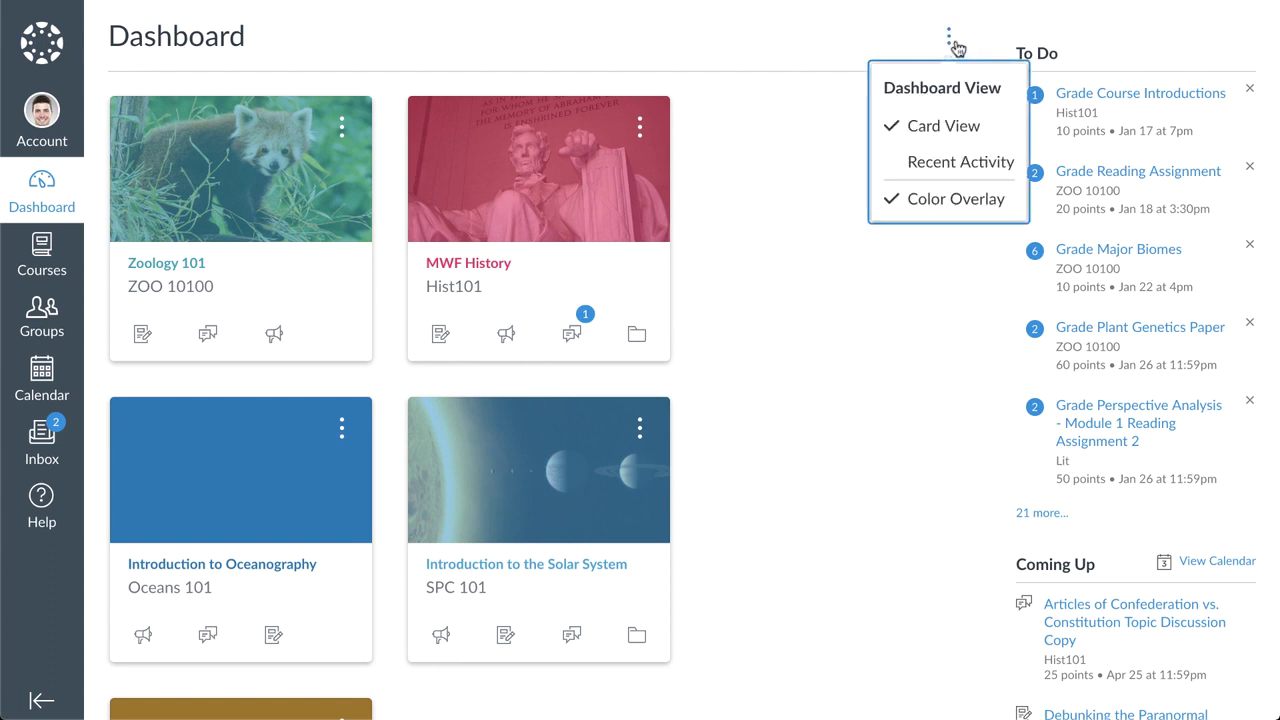
- Switch to Recent Activity, expand Announcements, and dismiss Biology 204 'Class Cancelled'
click(992, 174)
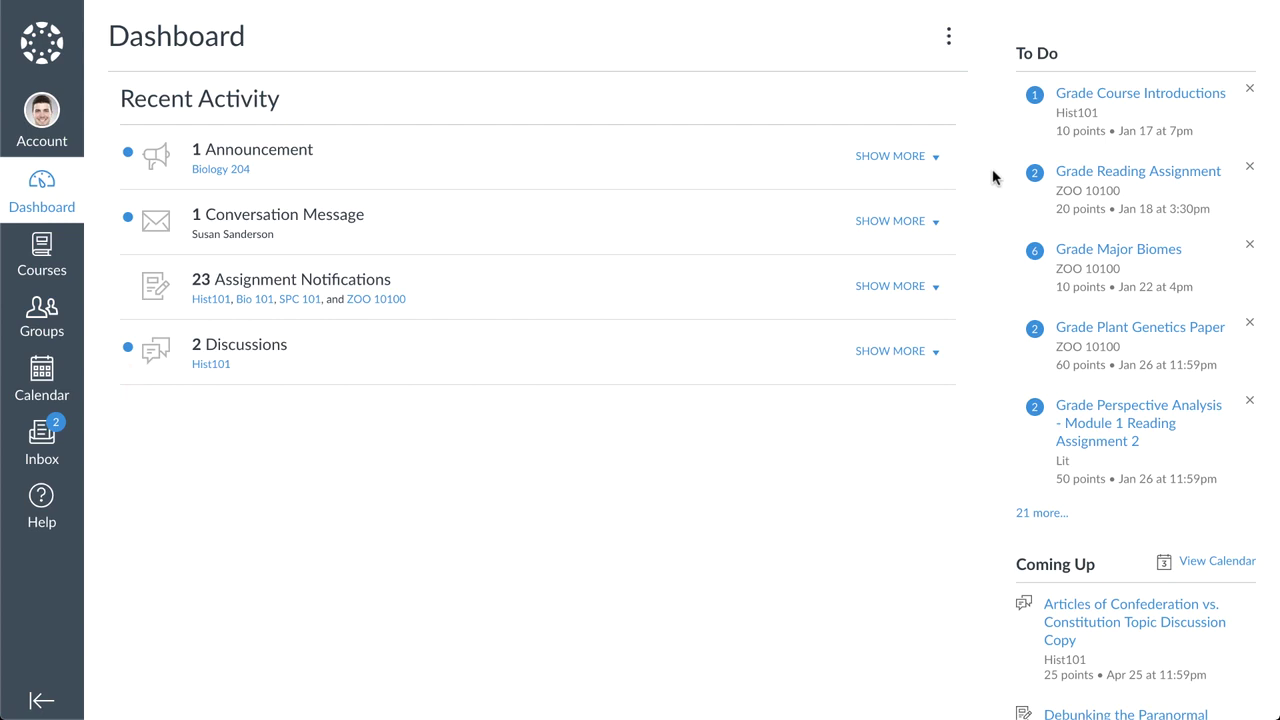
click(936, 157)
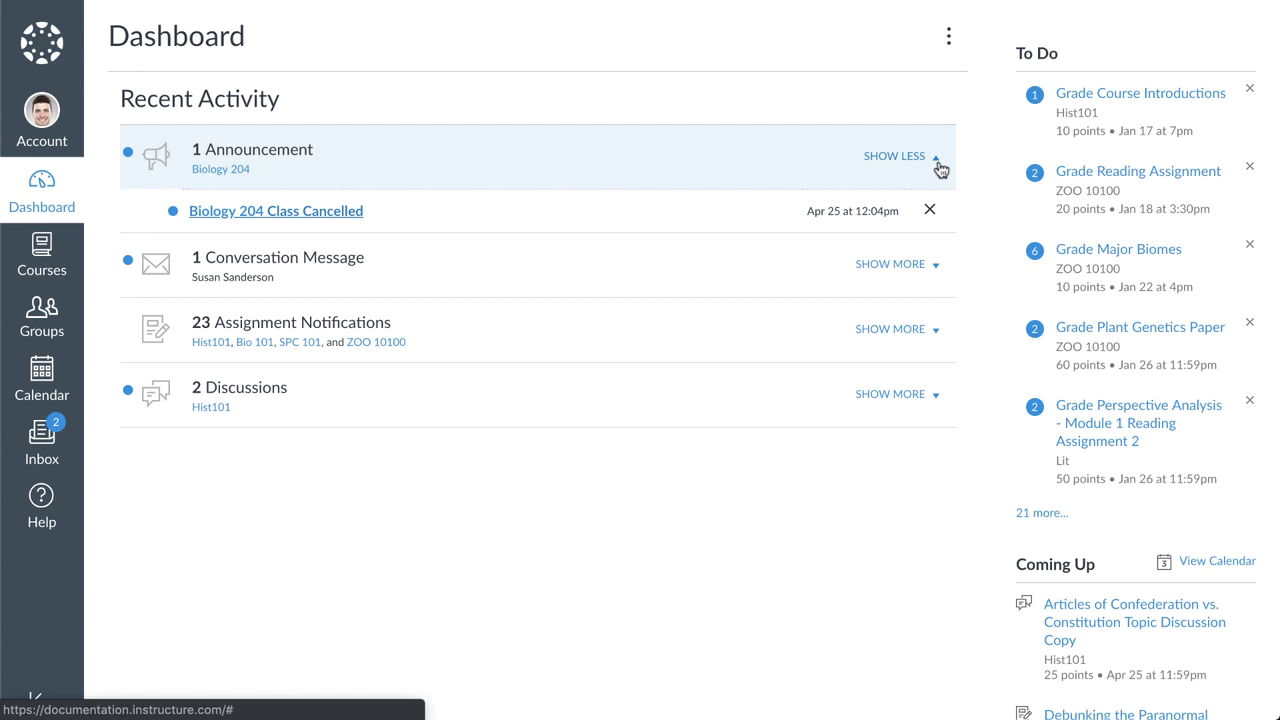
click(938, 160)
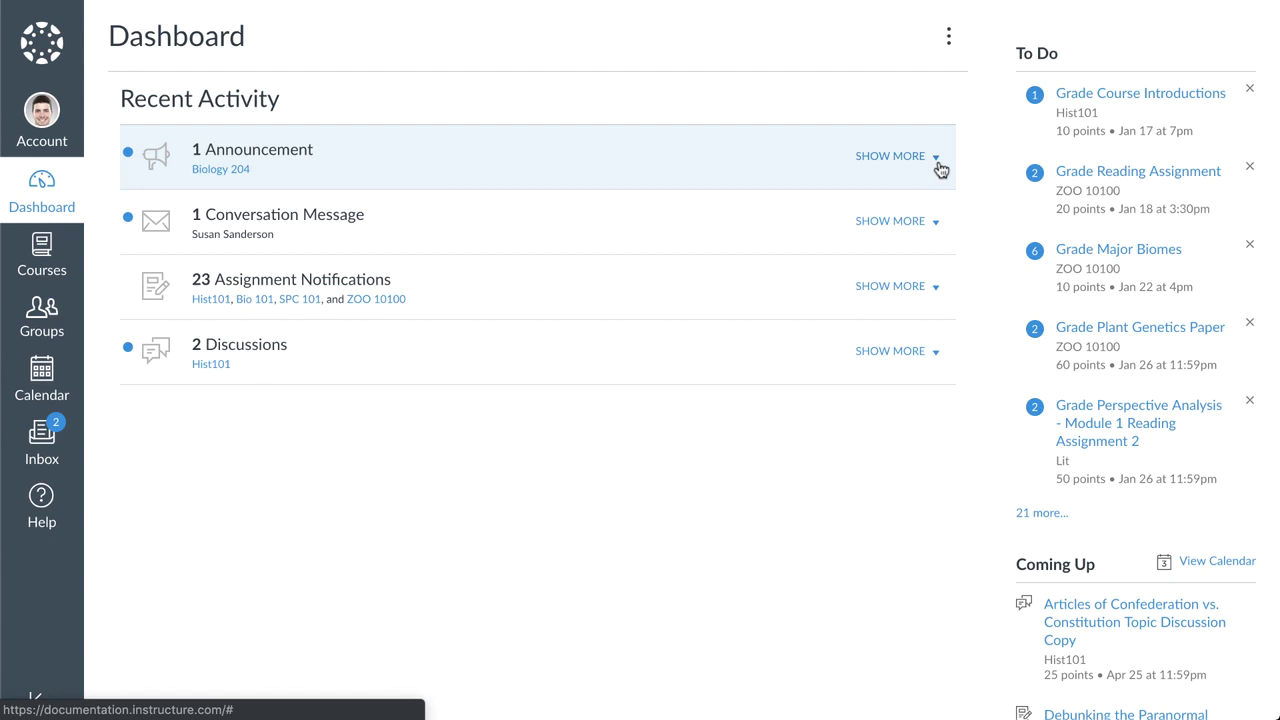
click(937, 160)
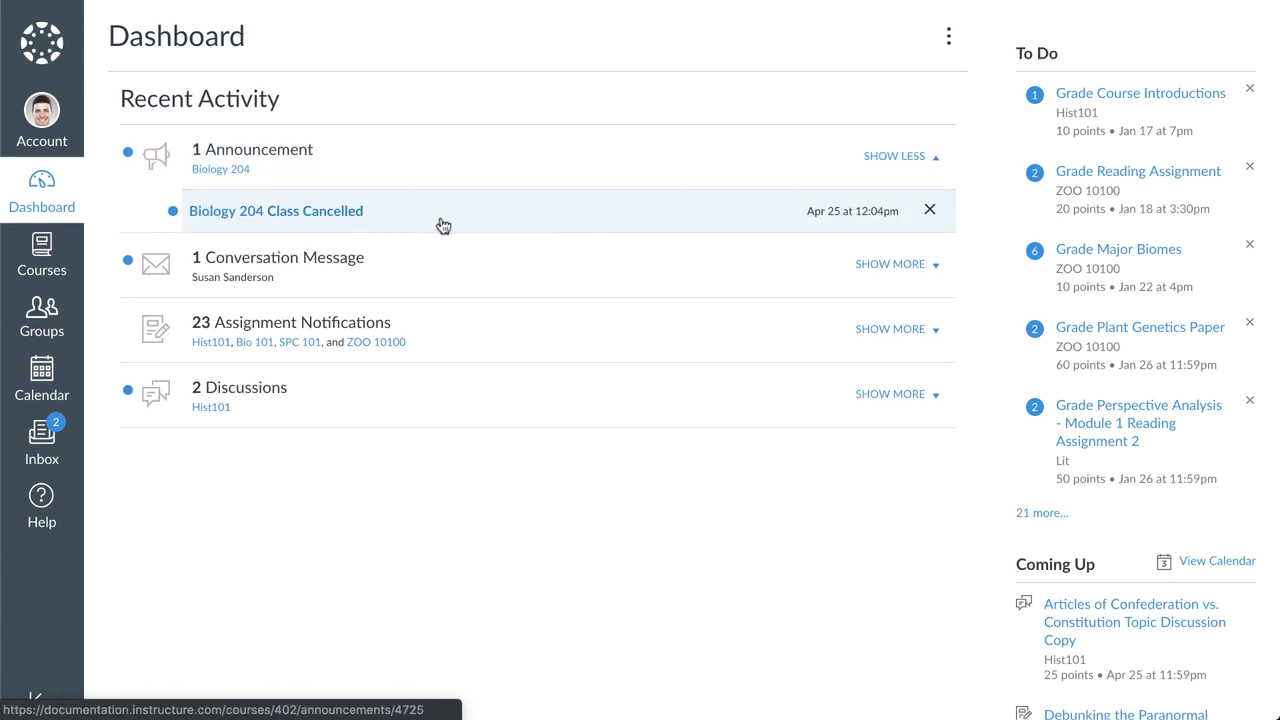
click(930, 212)
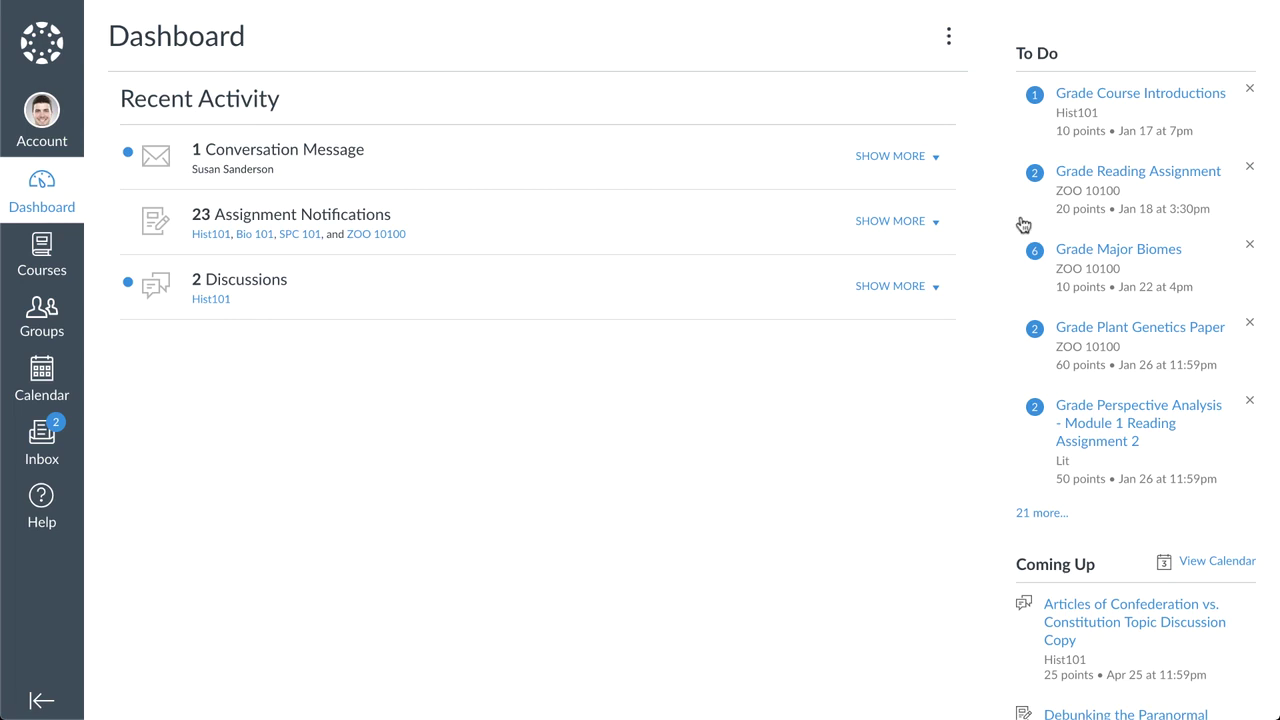
- Dismiss Grade Reading Assignment from the To Do sidebar and scroll down to Coming Up
click(1250, 172)
scroll(977, 423, down, 3)
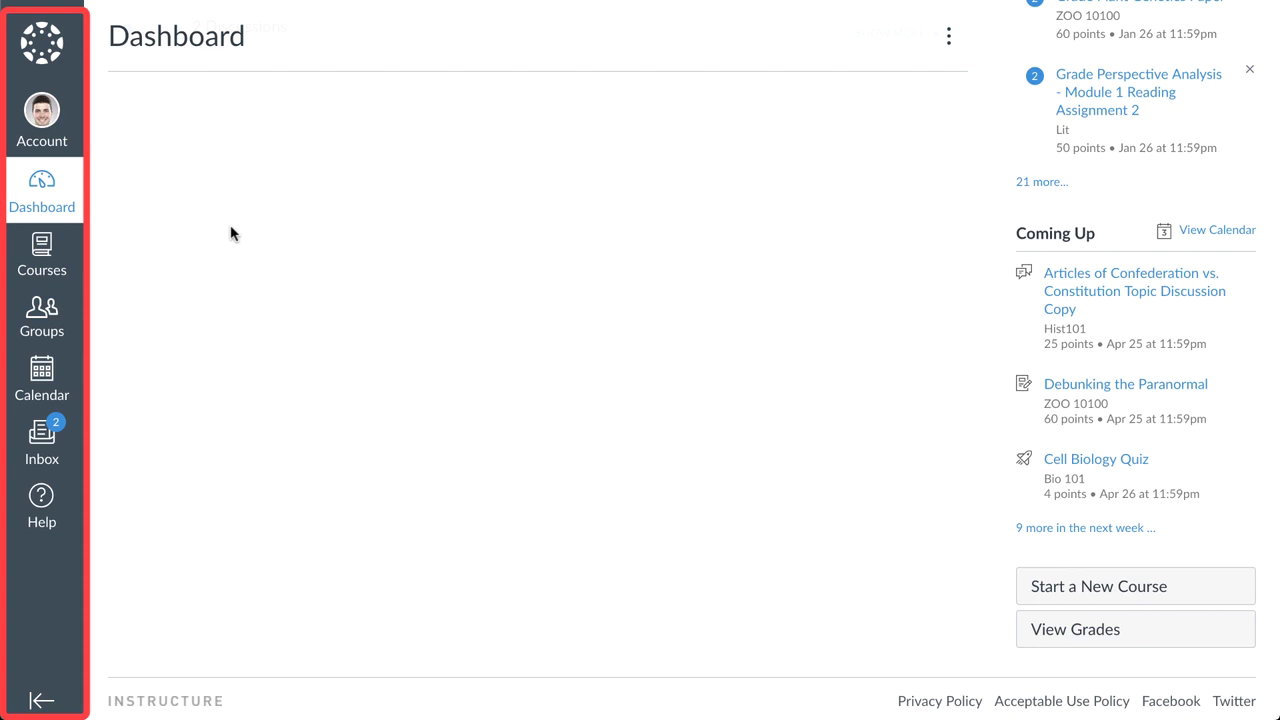
- Browse the Account, Dashboard, Courses and Groups panels, then open the April 2019 Calendar
click(55, 155)
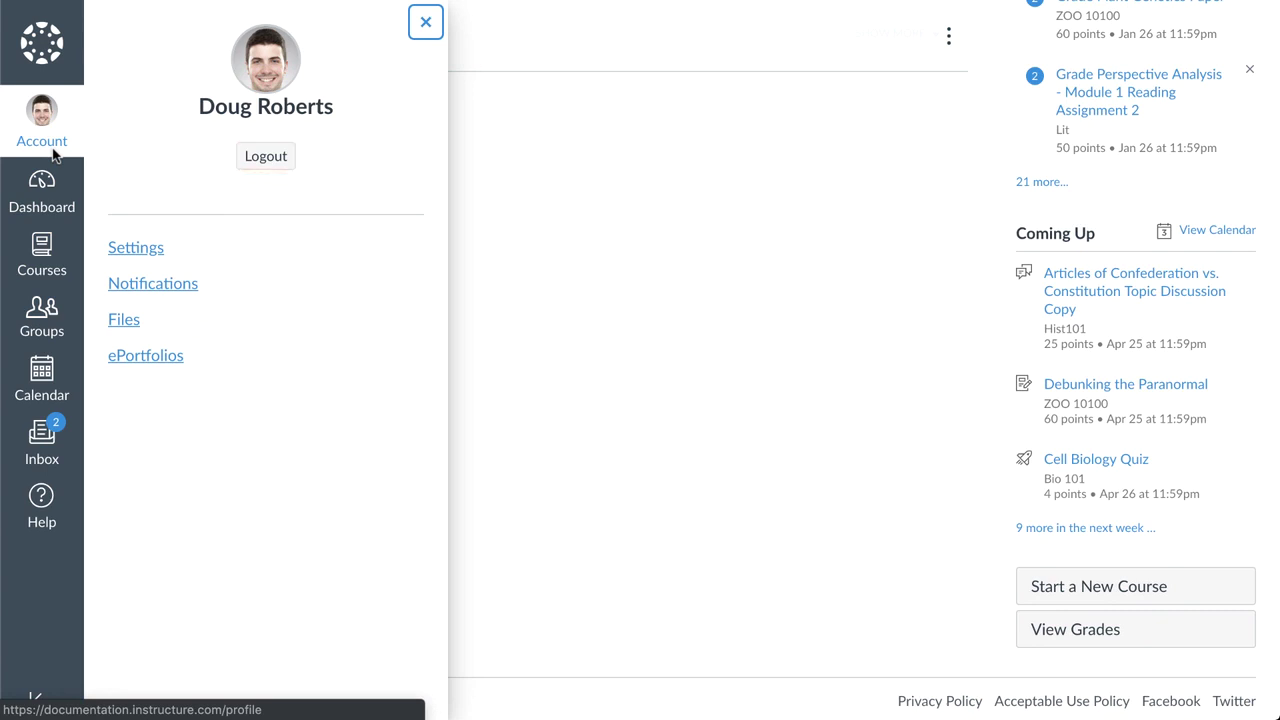
click(42, 195)
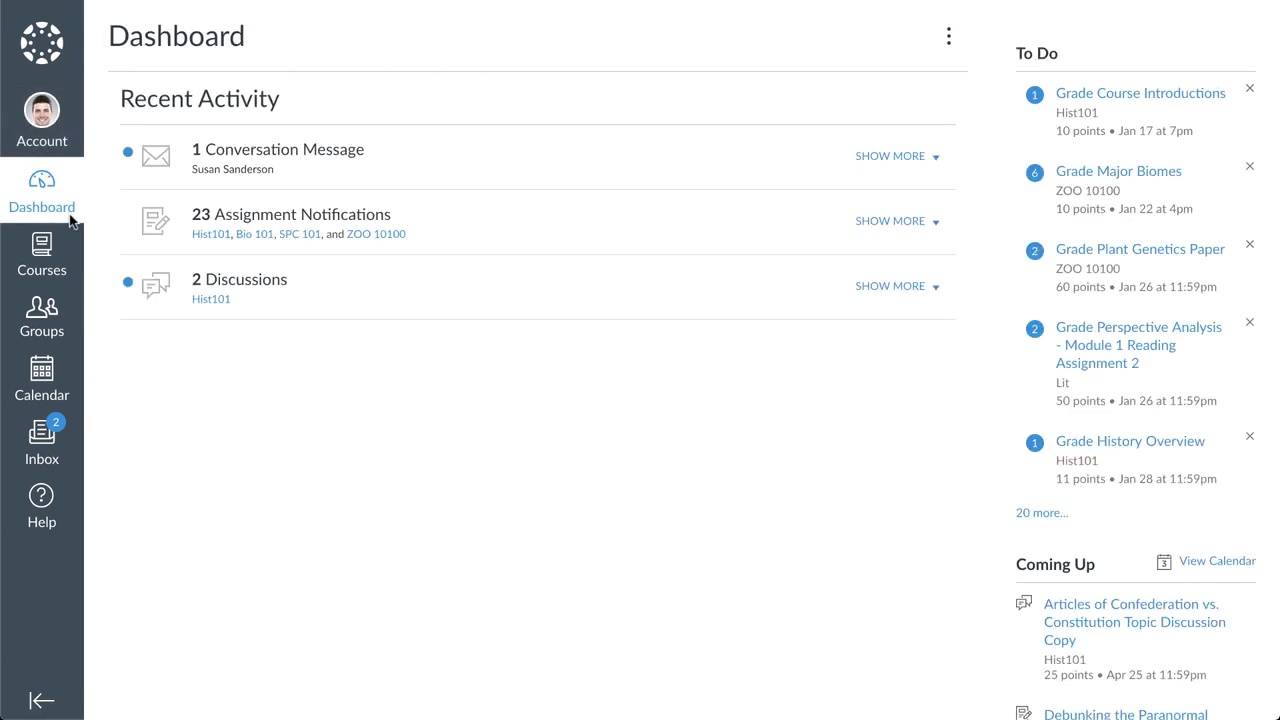
click(42, 260)
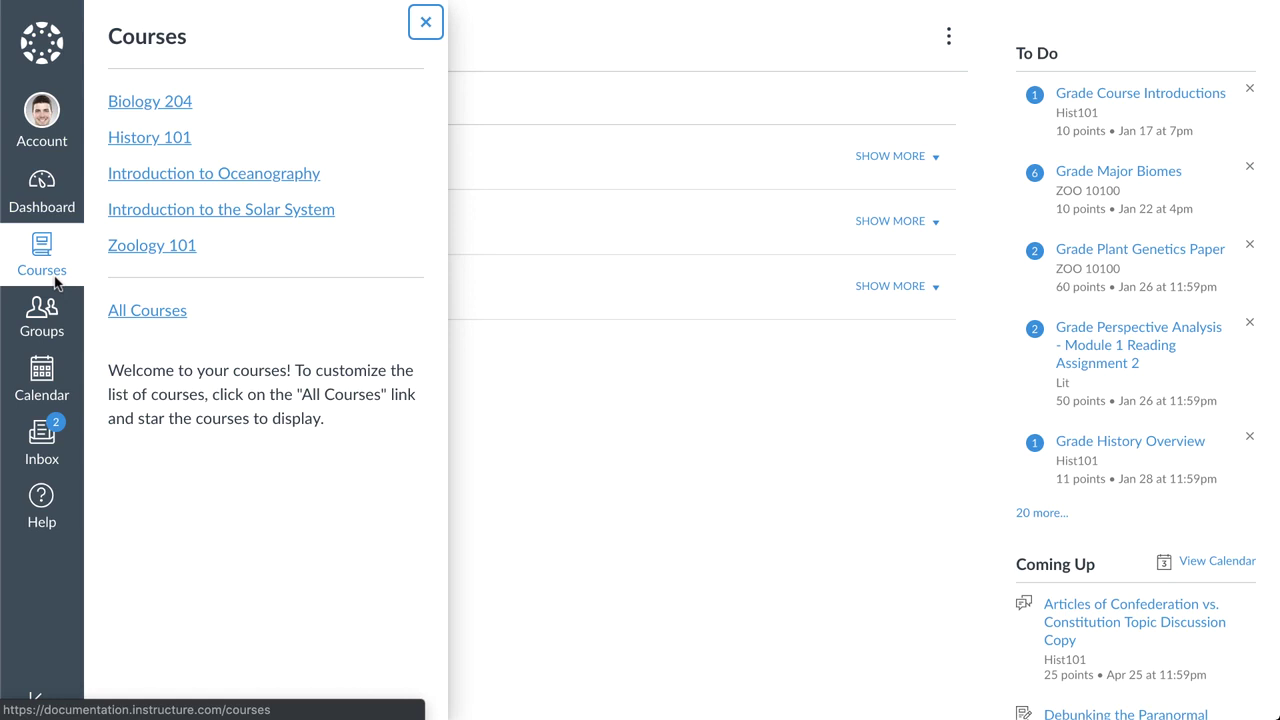
click(62, 341)
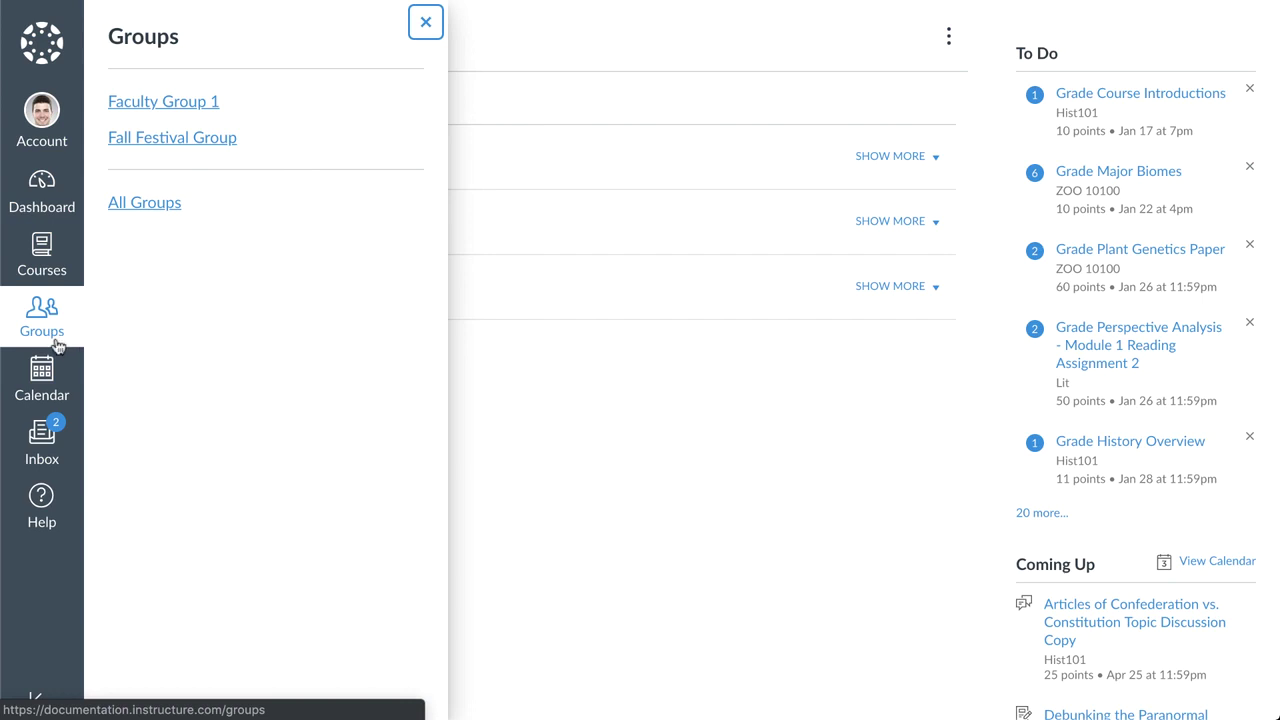
click(62, 410)
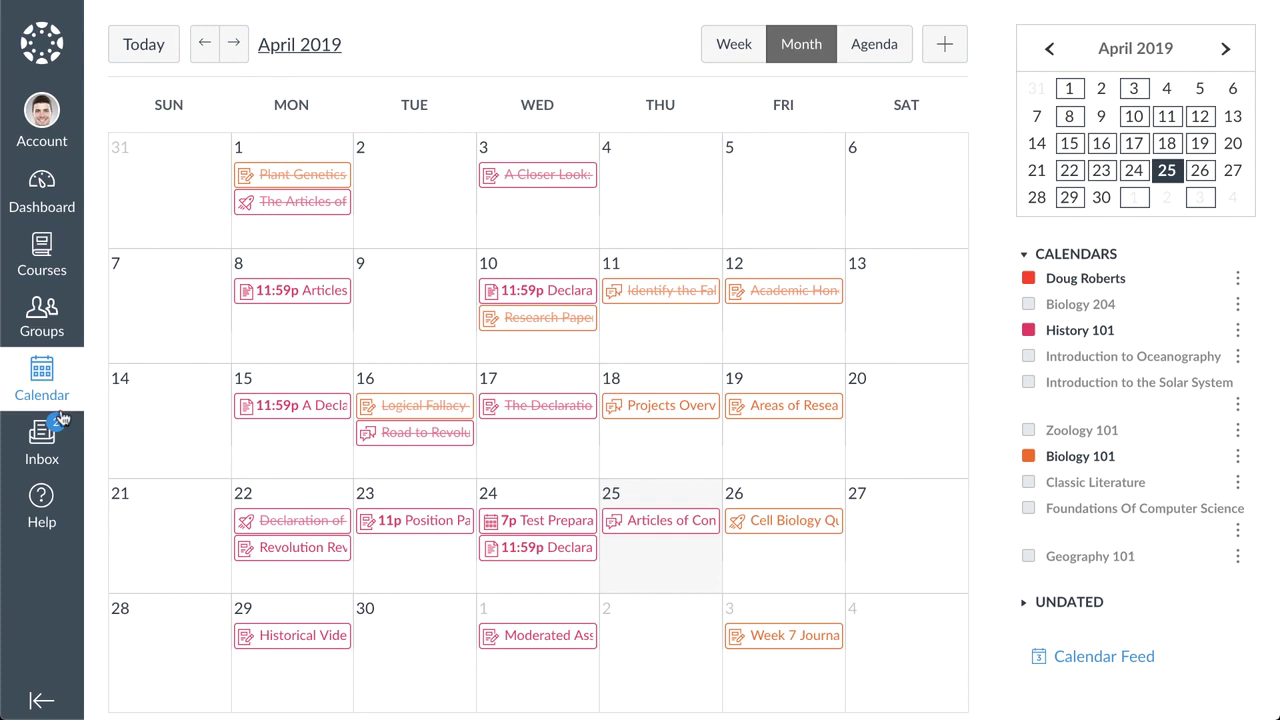
- Go to the Inbox and bring up the Help panel with Canvas Guides and Report a Problem
click(62, 470)
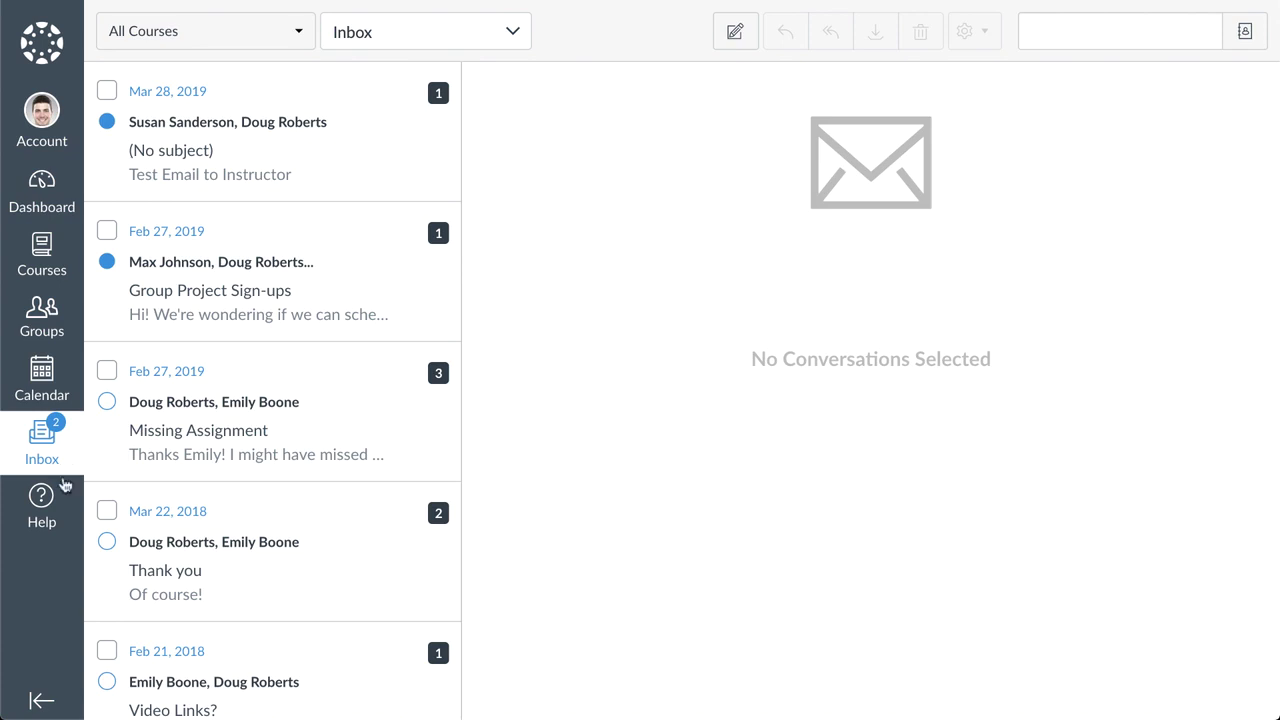
click(60, 535)
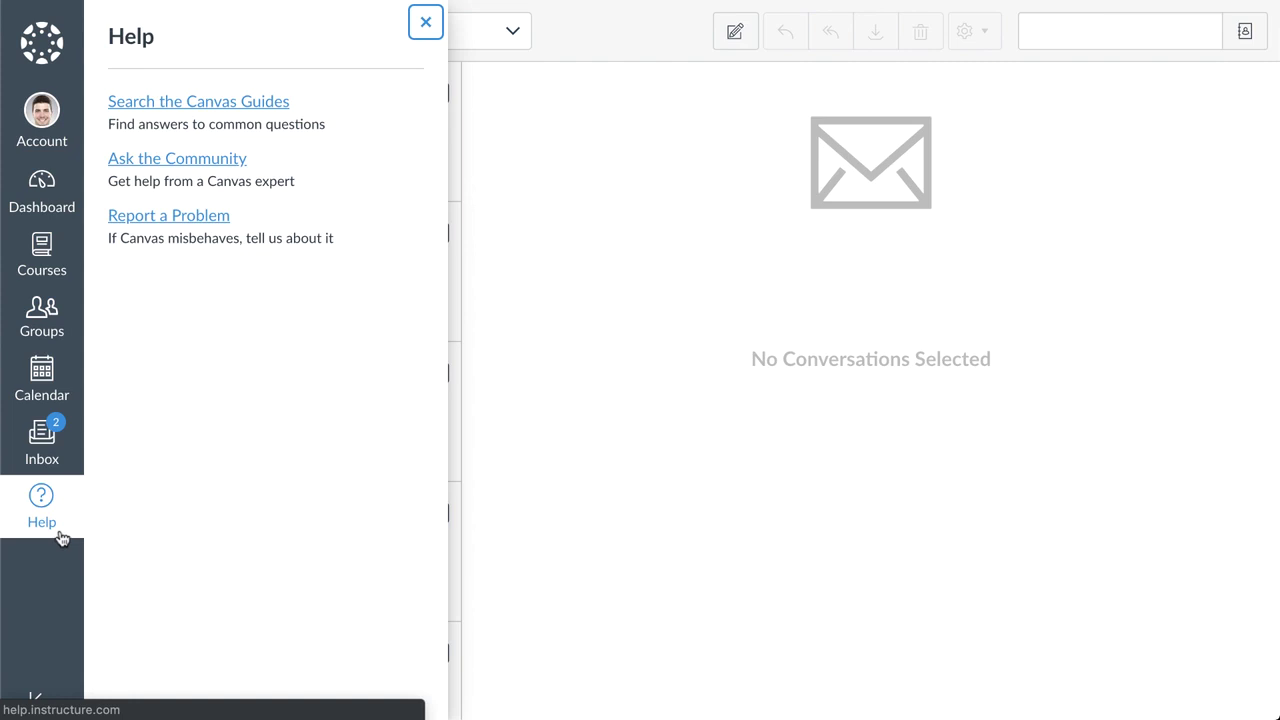
- Open History 101 from the Courses tray in the global navigation
click(66, 287)
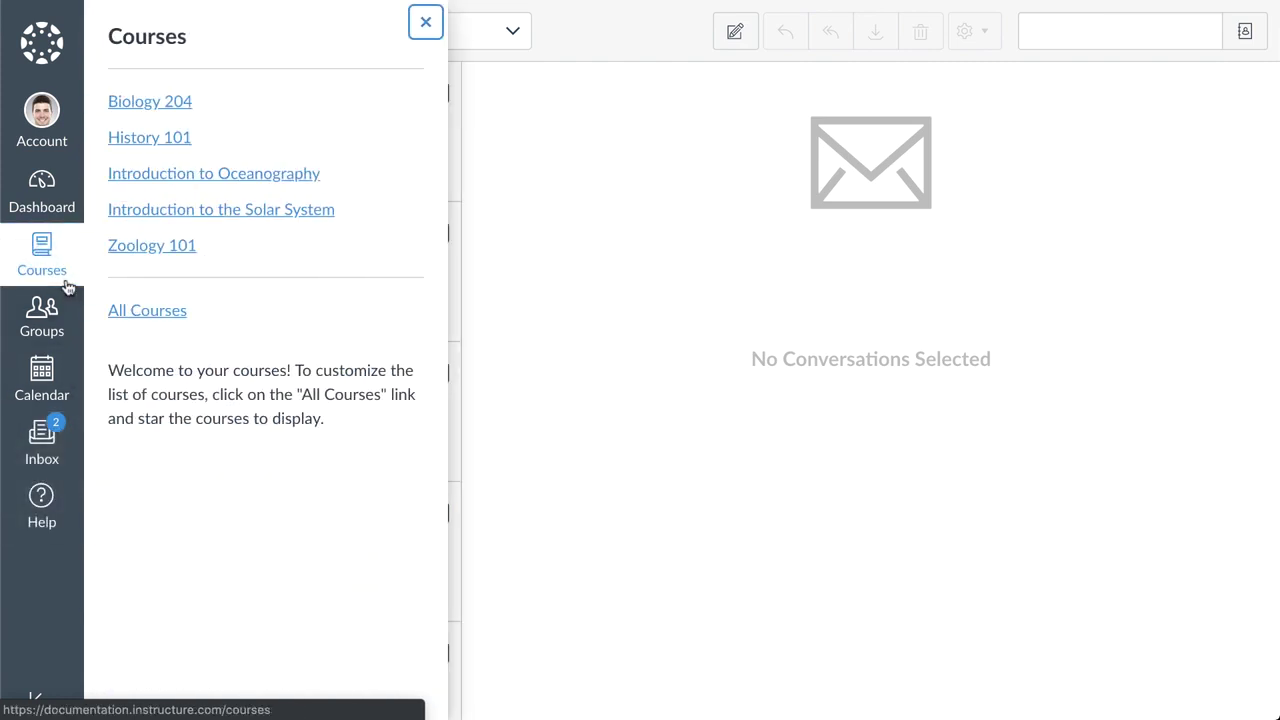
click(153, 147)
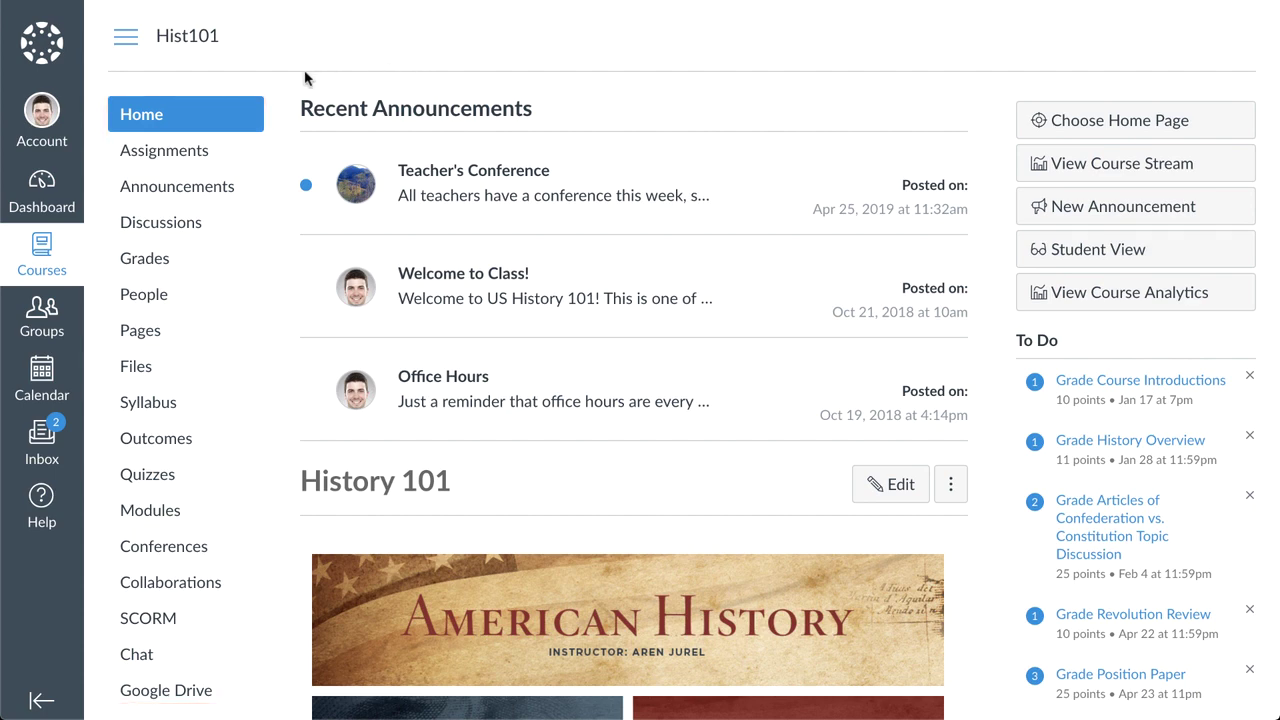
click(126, 50)
click(125, 50)
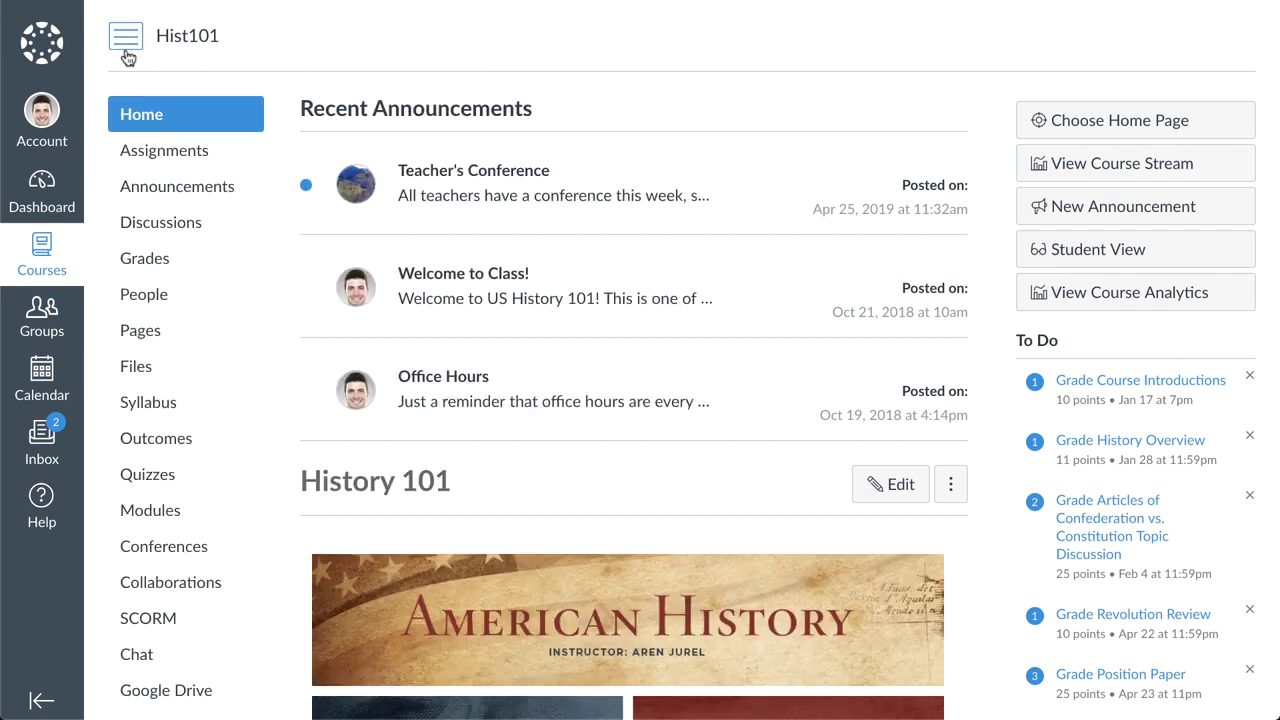